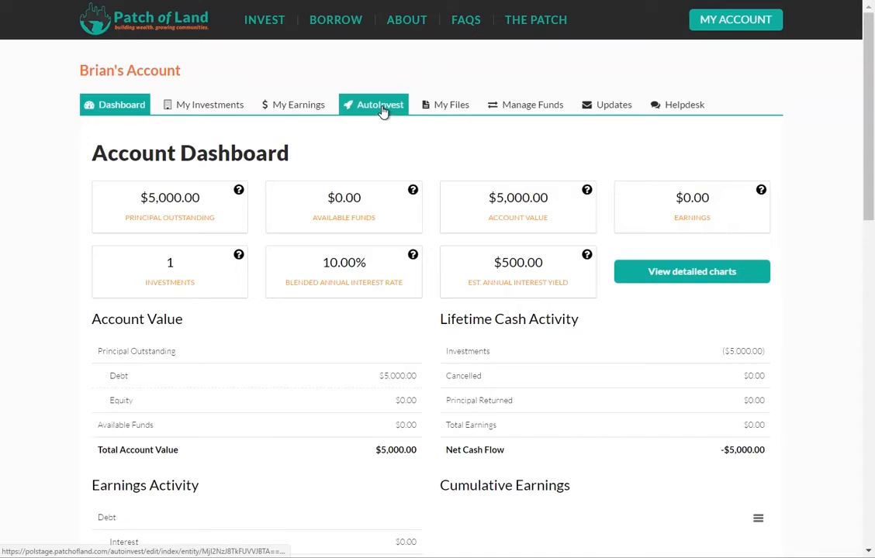
Step: Go to the account's AutoInvest page from the account navigation bar
left_click(382, 111)
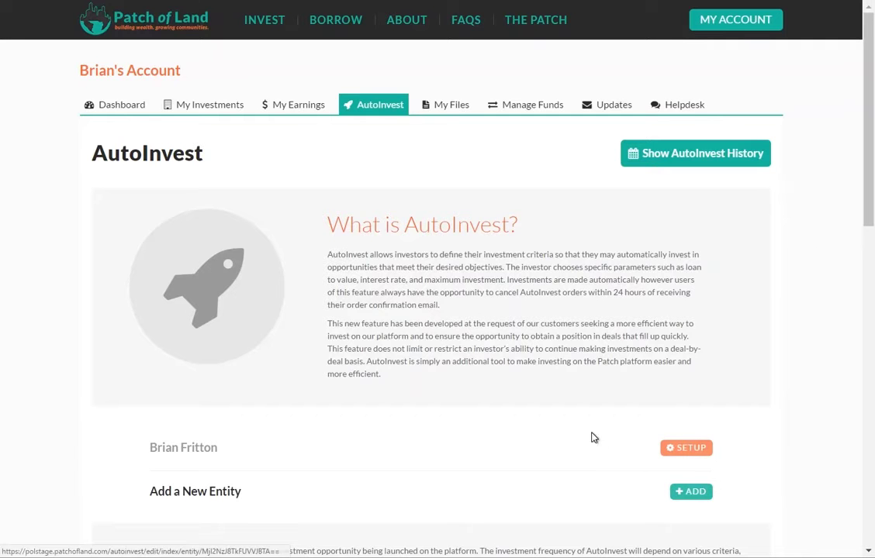
Step: Start AutoInvest setup for the personal profile and set $3,000 per matching loan
left_click(678, 455)
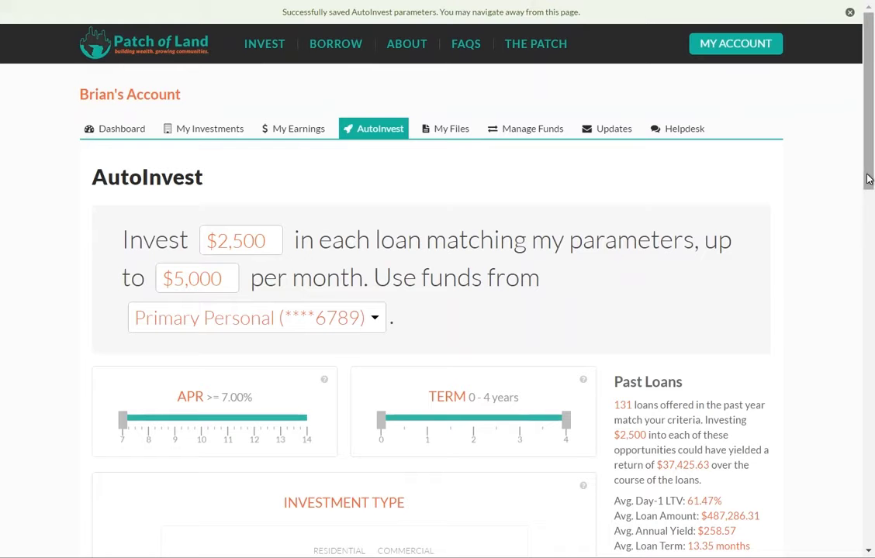
left_click_drag(868, 178, 868, 183)
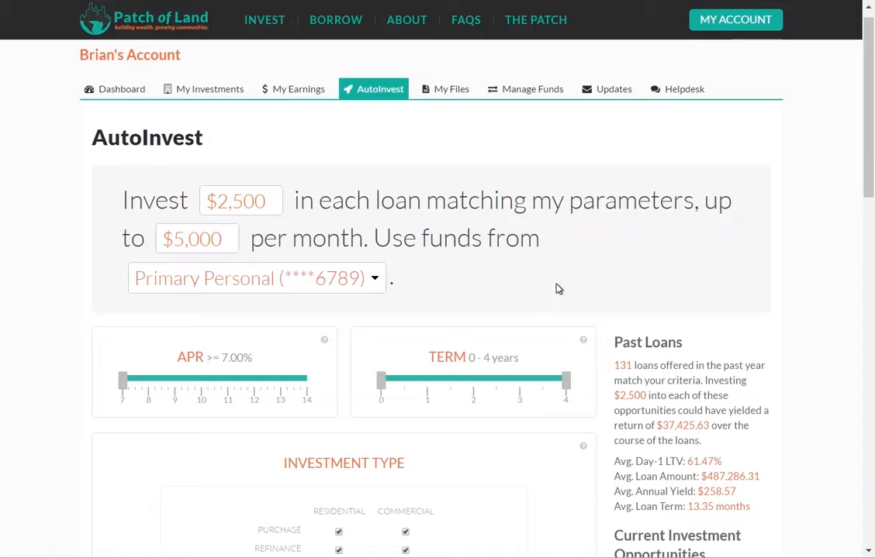
left_click(252, 195)
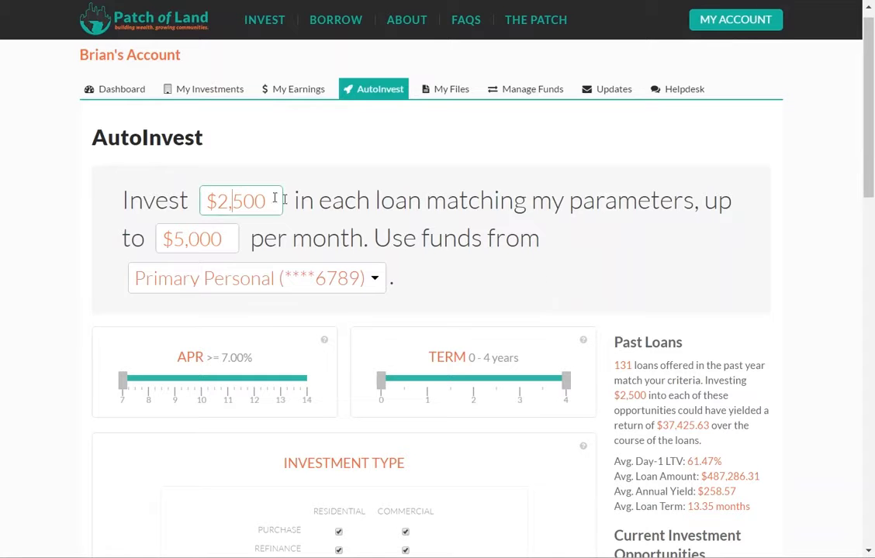
key("End")
double_click(243, 200)
type("3000")
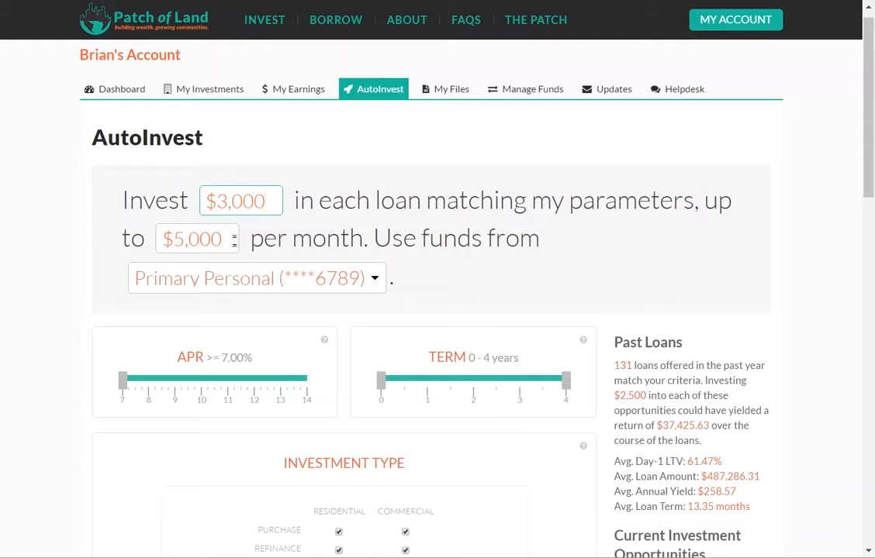
Step: Raise the monthly limit to $25,000 and keep Primary Personal as the funding account
left_click(185, 239)
key("Left")
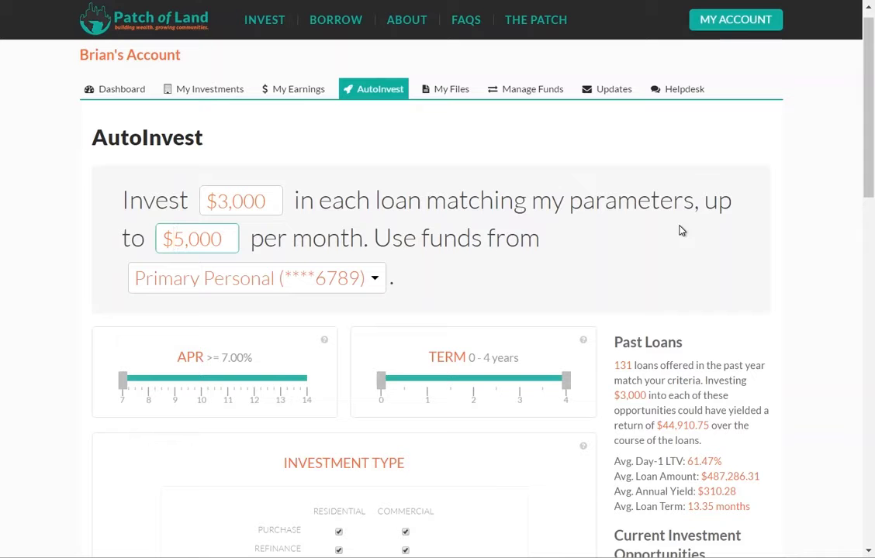
type("2")
left_click(583, 225)
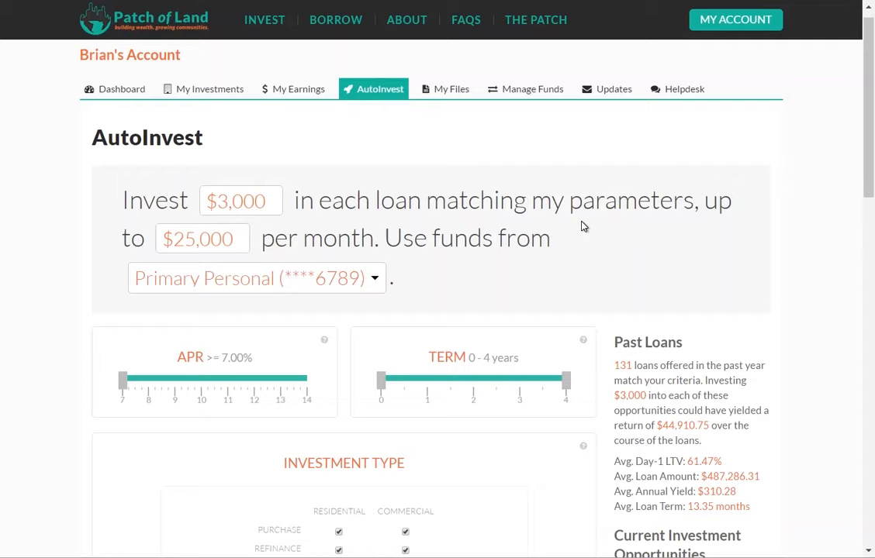
left_click(377, 277)
left_click(376, 281)
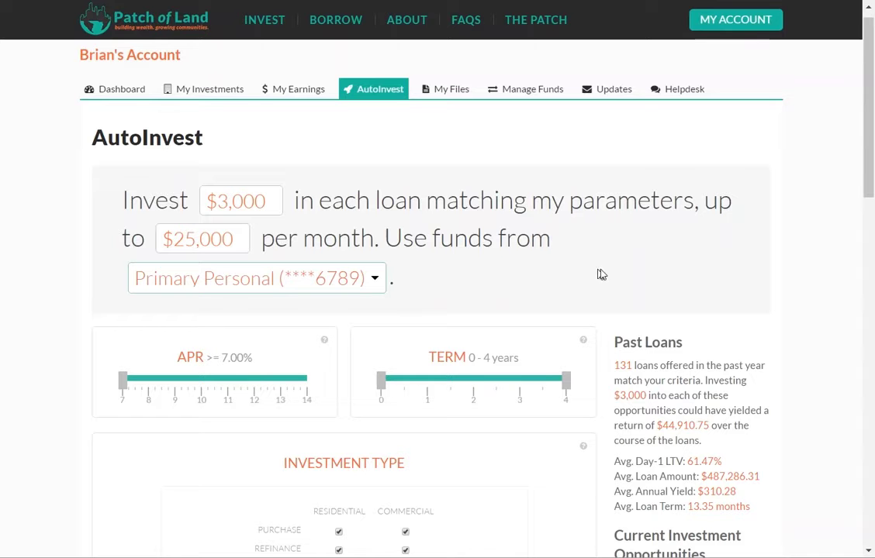
Step: Require an APR of at least 9% and loan terms from ½ to 2 years
left_click_drag(868, 132, 872, 218)
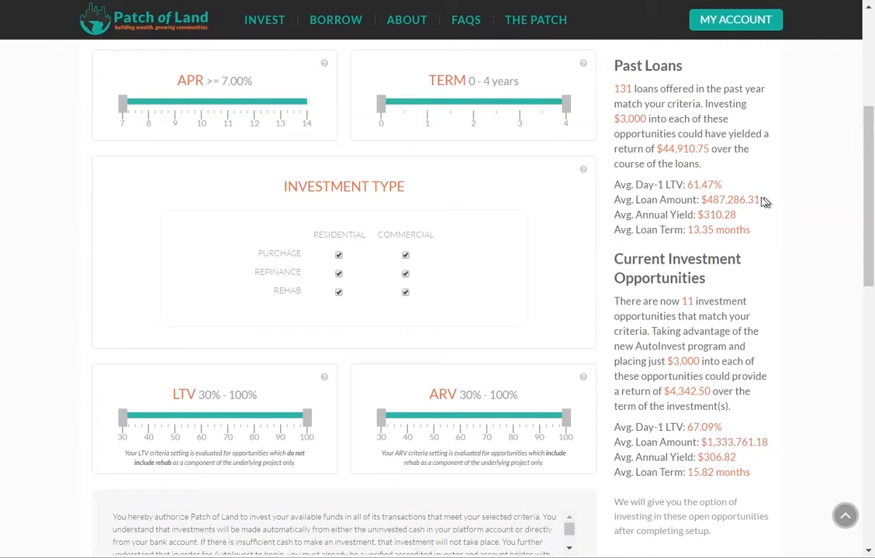
left_click_drag(127, 109, 177, 107)
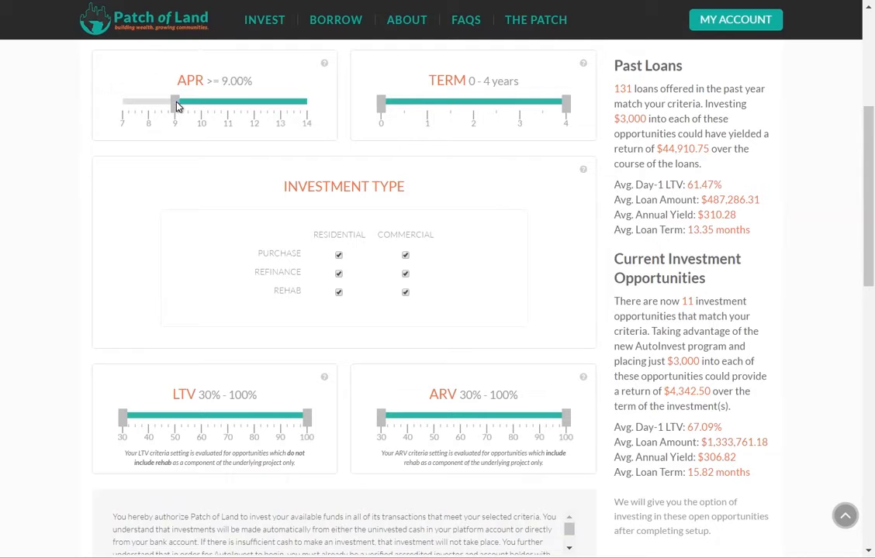
left_click_drag(391, 109, 431, 115)
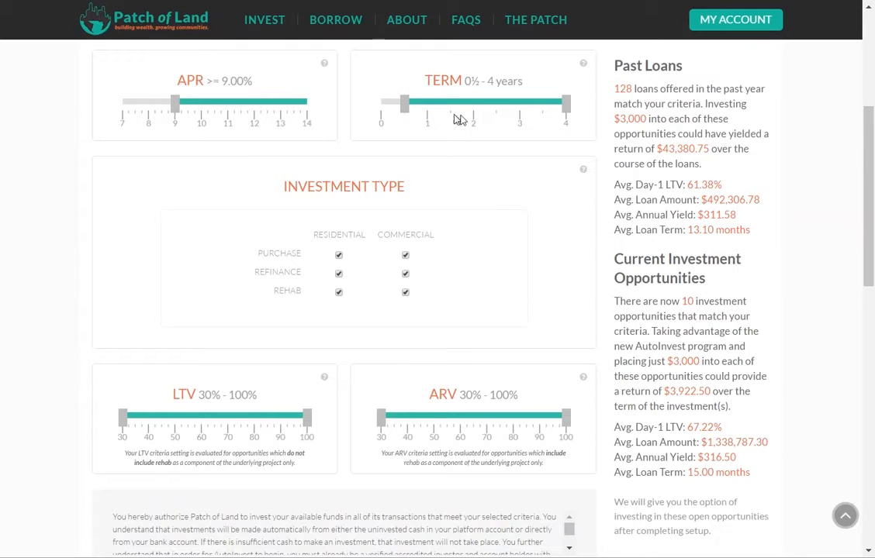
left_click_drag(565, 103, 469, 106)
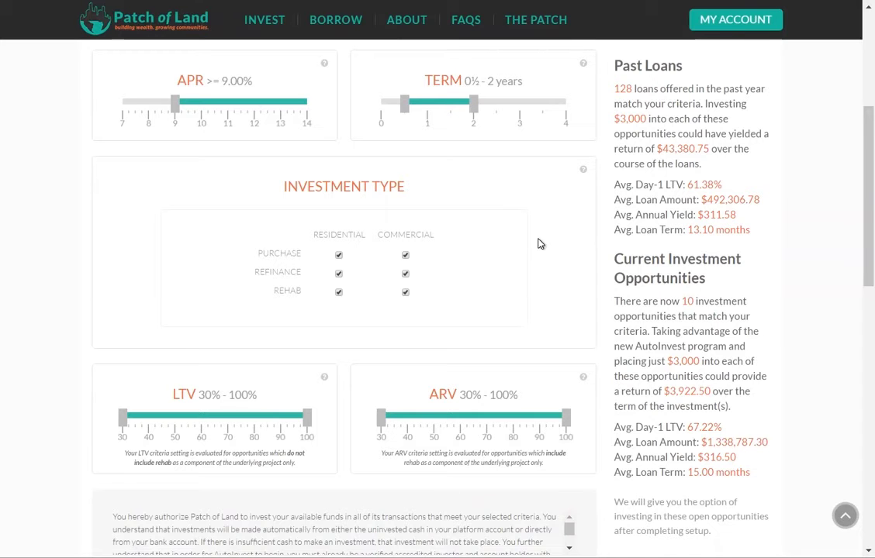
Step: Exclude commercial purchase, commercial refinance and commercial rehab loans
left_click(406, 256)
left_click(405, 274)
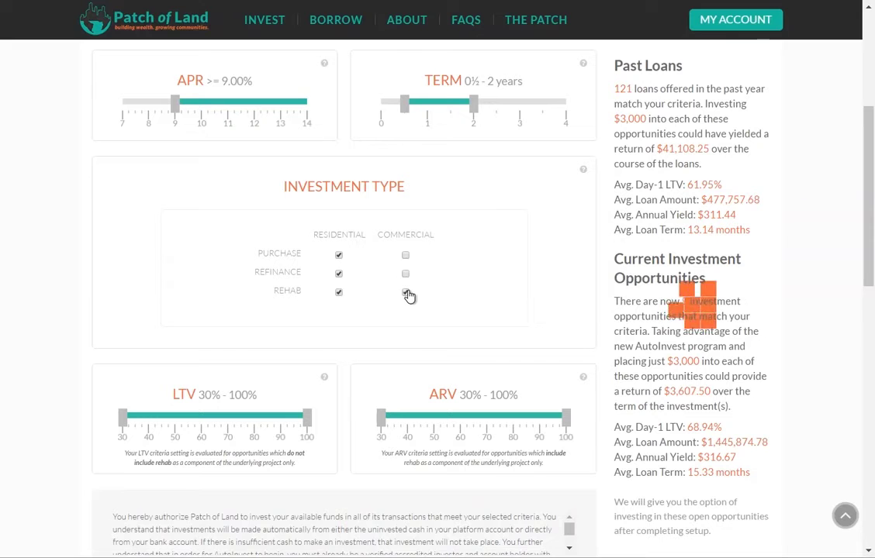
left_click(406, 293)
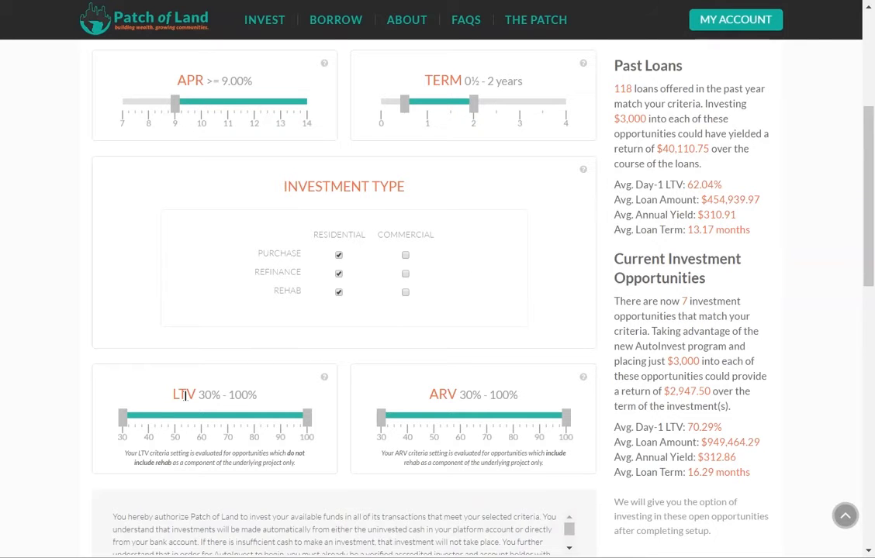
Step: Cap the LTV and ARV ranges at 75% and read the explanations of both criteria
left_click_drag(307, 421, 240, 425)
left_click_drag(566, 418, 502, 419)
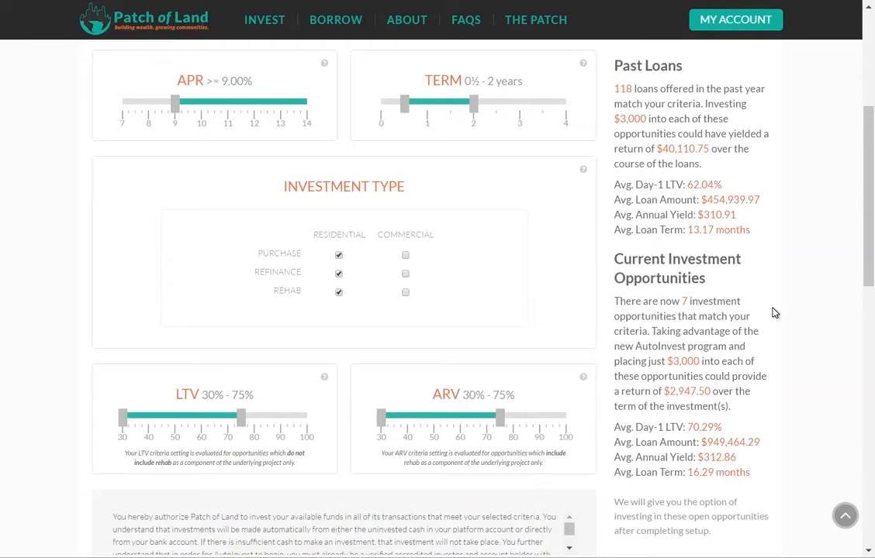
mouse_move(584, 378)
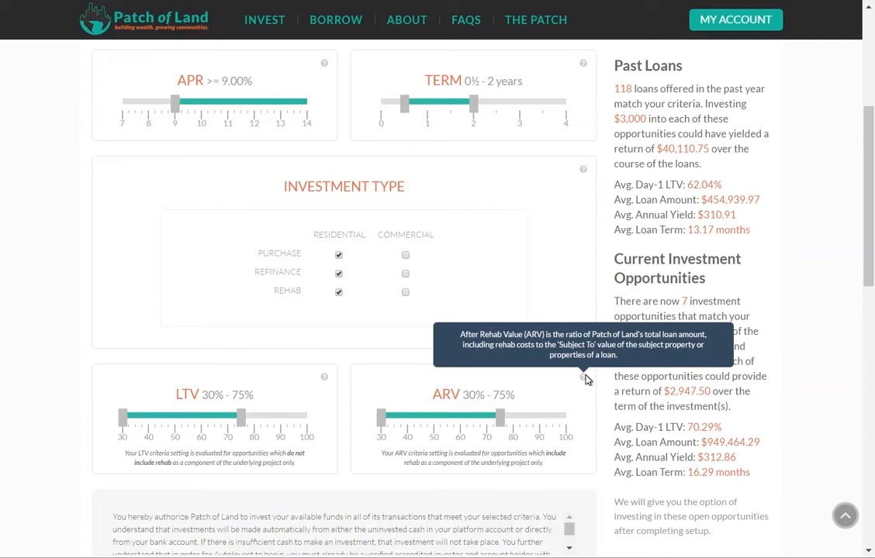
mouse_move(325, 379)
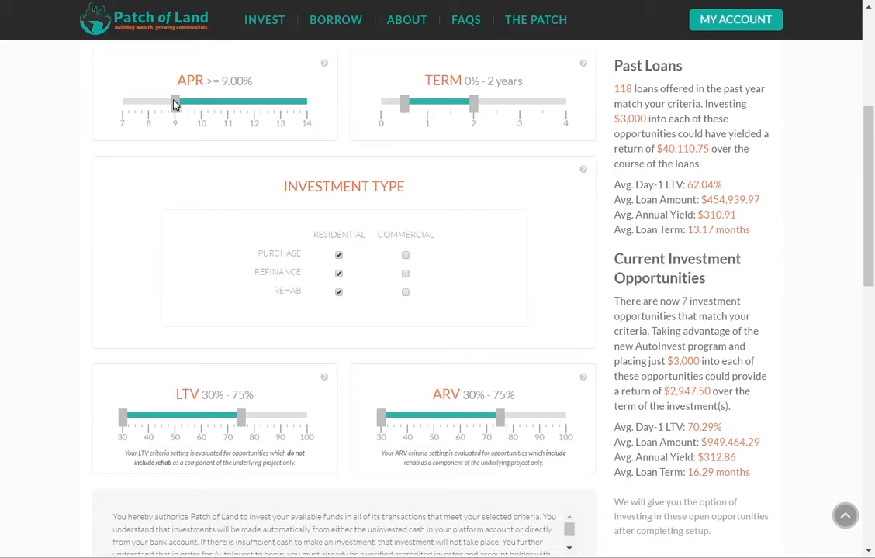
Step: Raise the minimum APR to 10.50%, agree to the AutoInvest terms and enable AutoInvest
left_click_drag(175, 105, 215, 111)
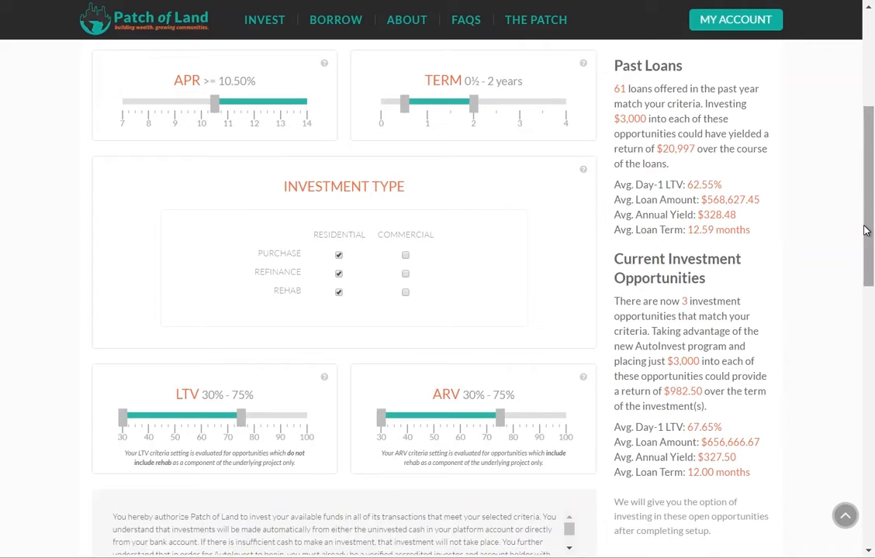
left_click_drag(867, 230, 867, 279)
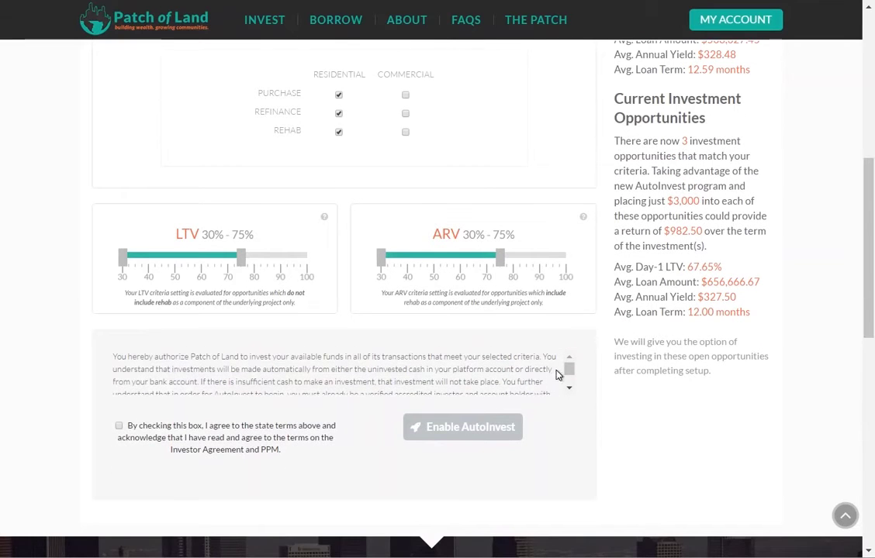
mouse_move(571, 374)
left_mouse_down()
mouse_move(574, 382)
mouse_move(570, 366)
left_mouse_up()
left_click(118, 427)
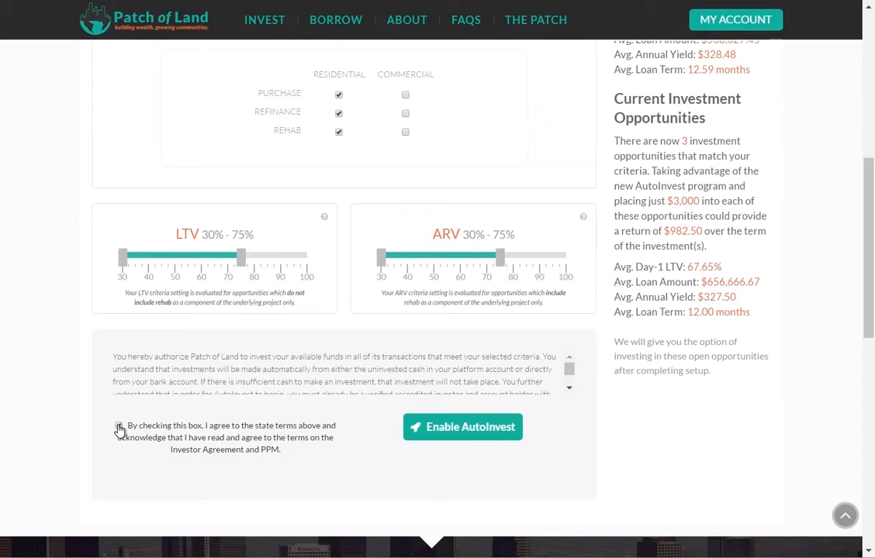
left_click(463, 427)
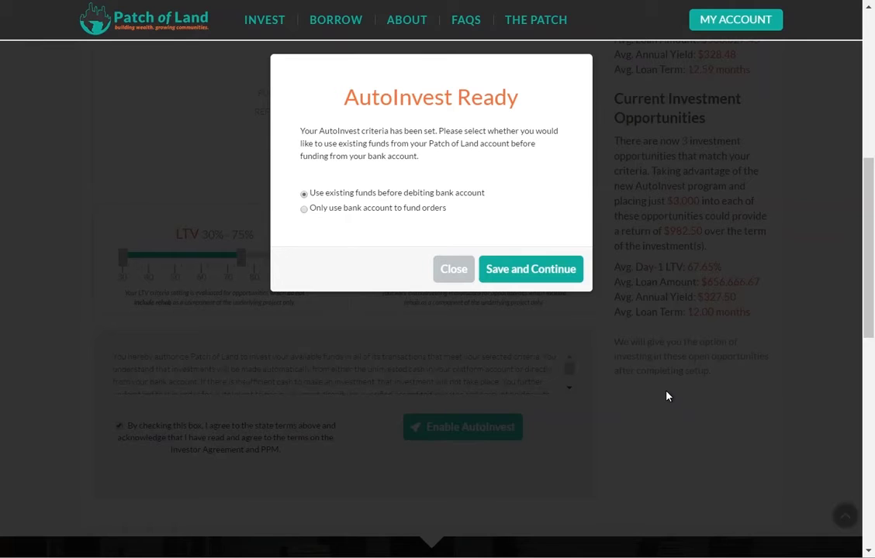
Step: Draw on existing funds first, then invest $9,000 across the 3 current matching loans
left_click(303, 194)
left_click(524, 270)
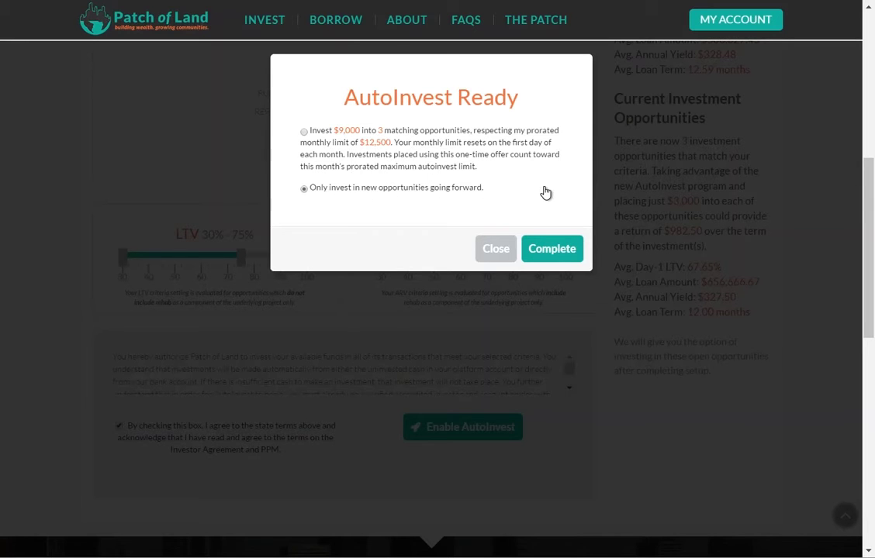
left_click(304, 133)
left_click(553, 250)
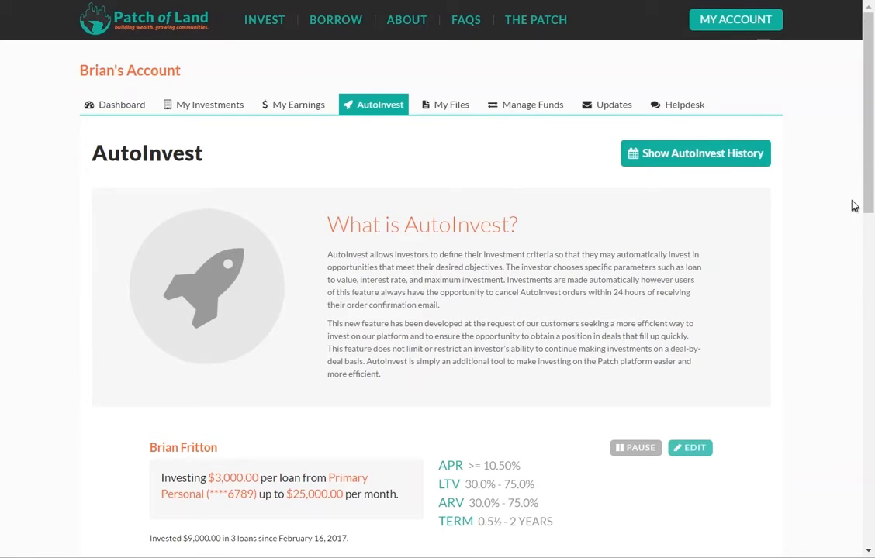
scroll(850, 210, "down", 1)
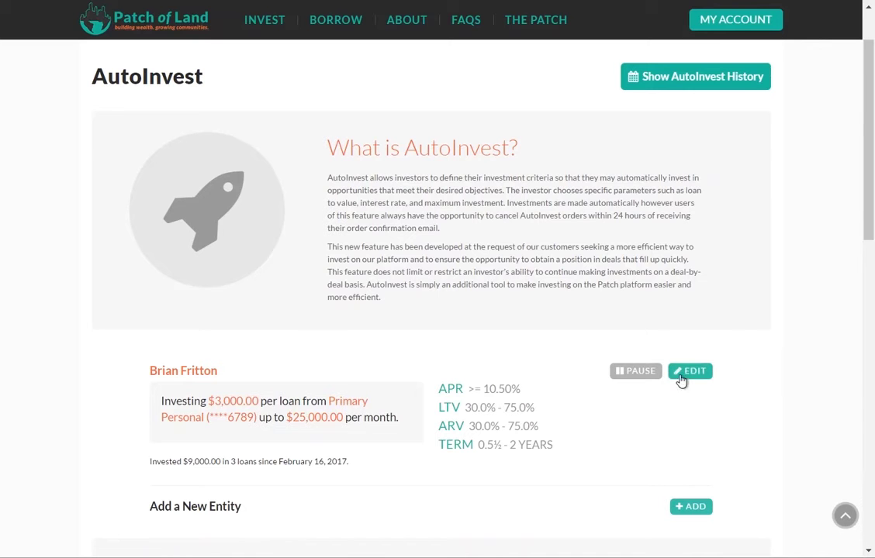
left_click(625, 373)
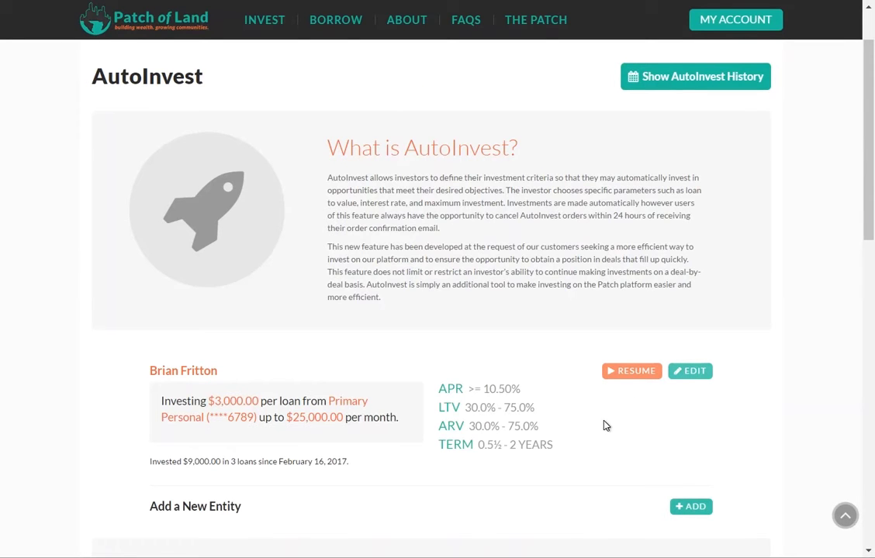
left_click(624, 373)
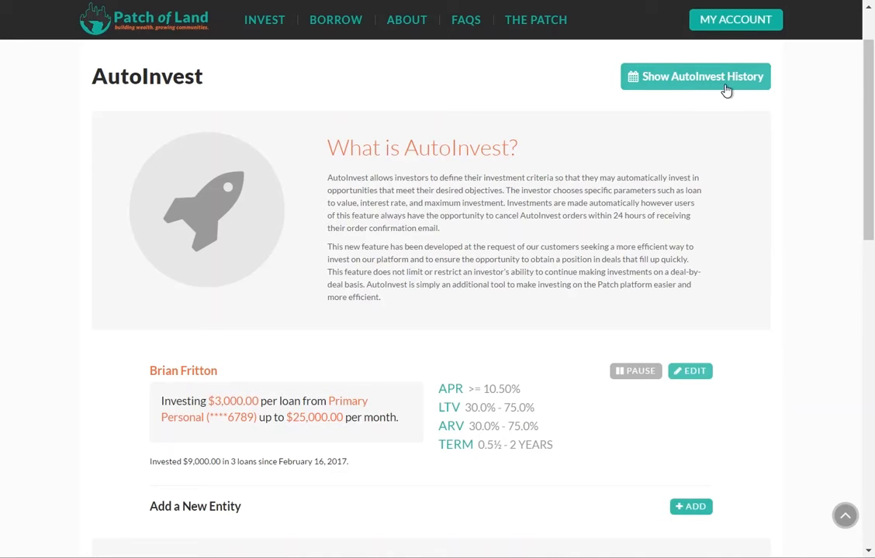
left_click(724, 89)
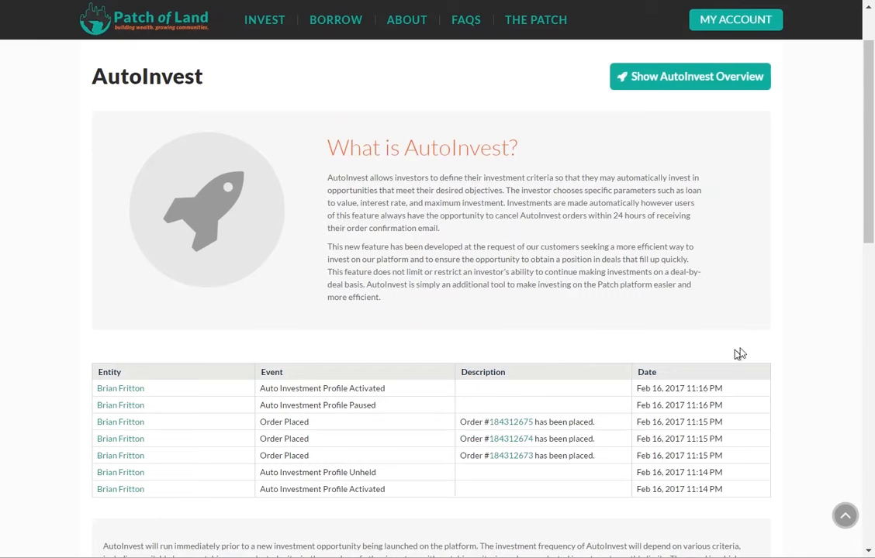
left_click(698, 80)
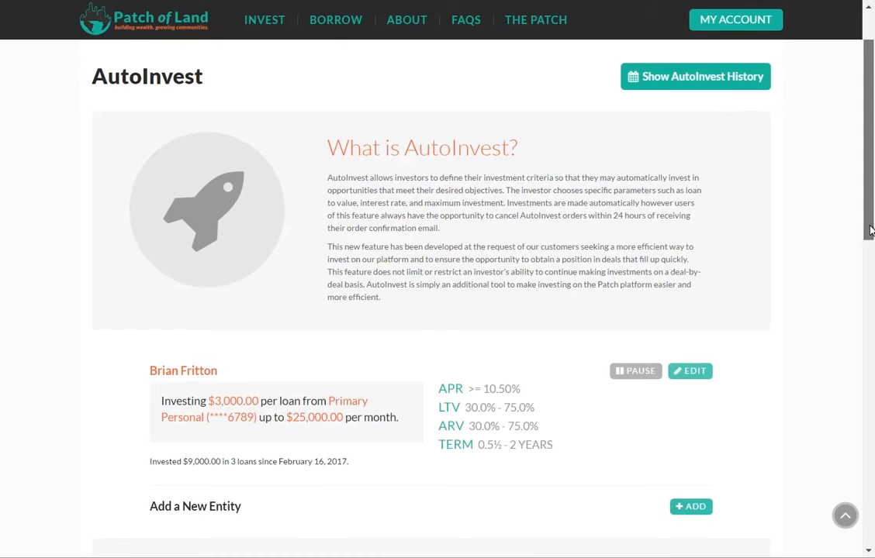
scroll(869, 242, "down", 1)
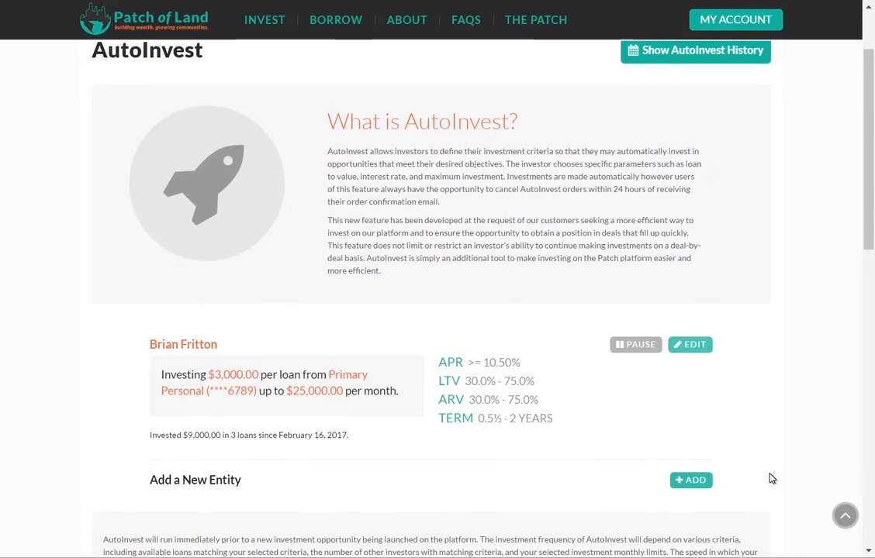
Step: Create the LLC-type entity Brian LLC with its company tax ID and close the confirmation
left_click(698, 480)
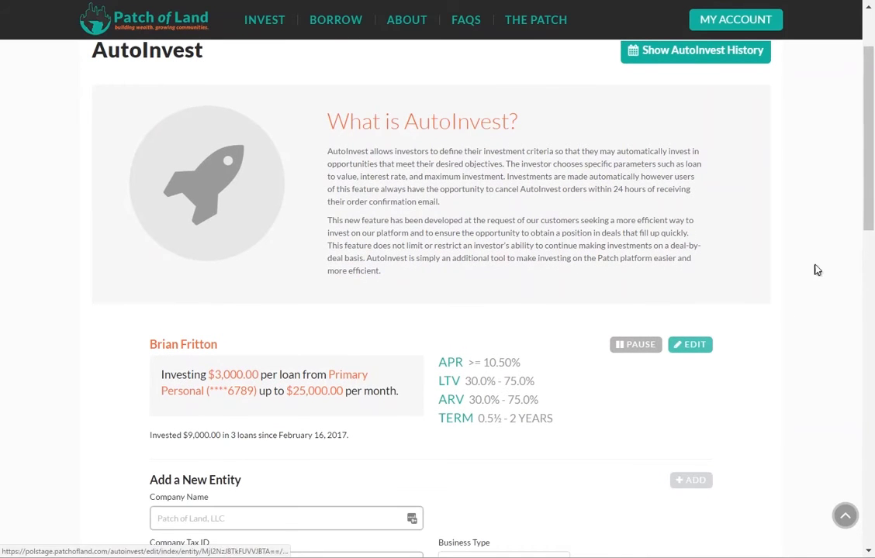
scroll(853, 280, "down", 2)
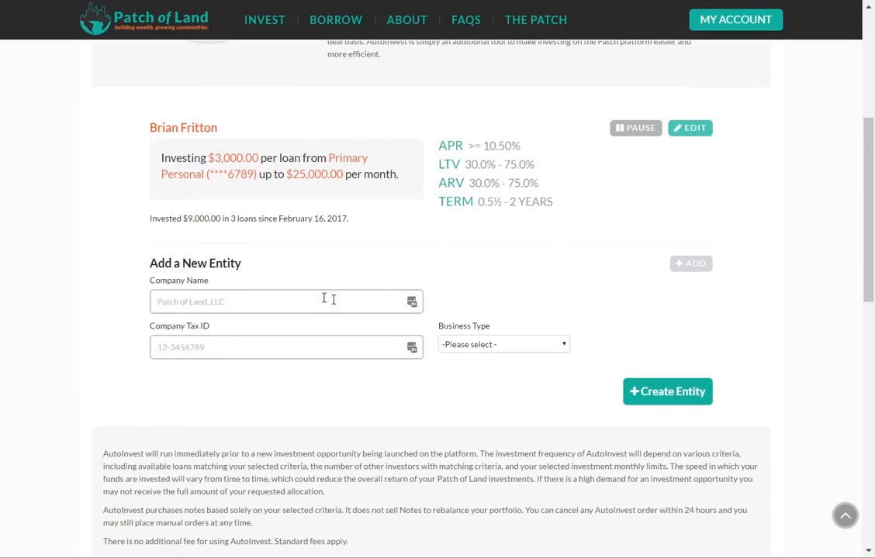
type("Br")
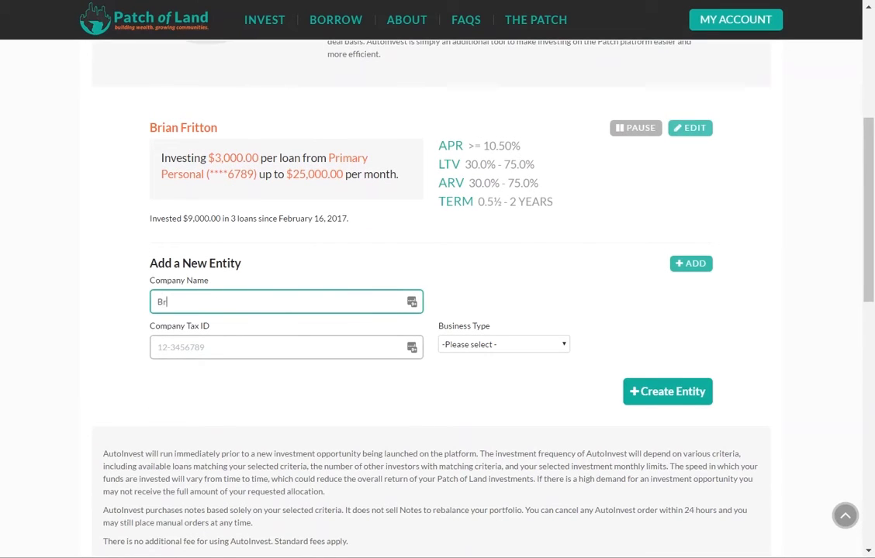
type("ian LLC")
key("Tab")
type("123")
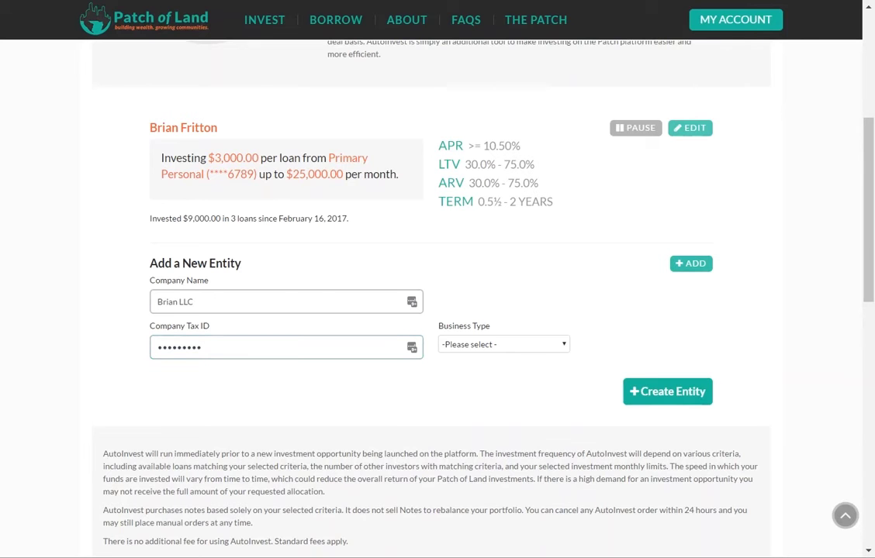
left_click(512, 344)
left_click(496, 369)
left_click(636, 393)
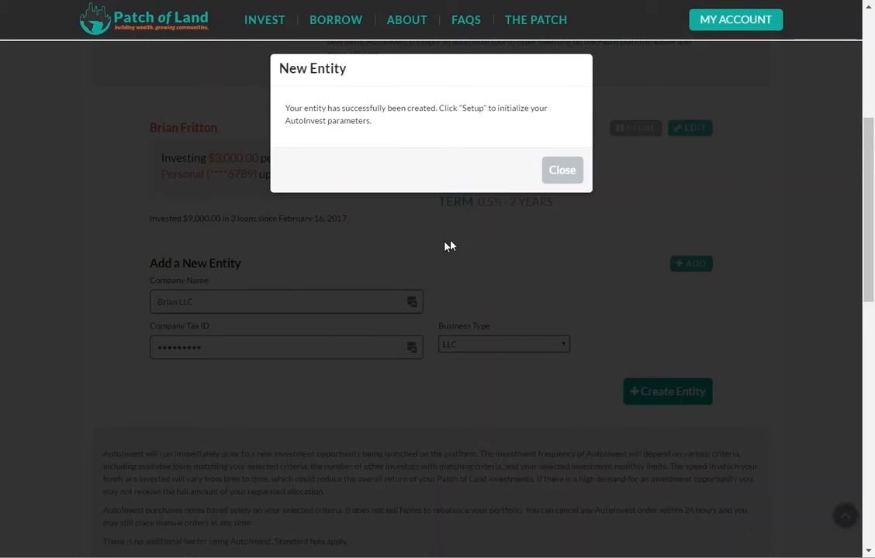
left_click(563, 170)
scroll(749, 346, "up", 10)
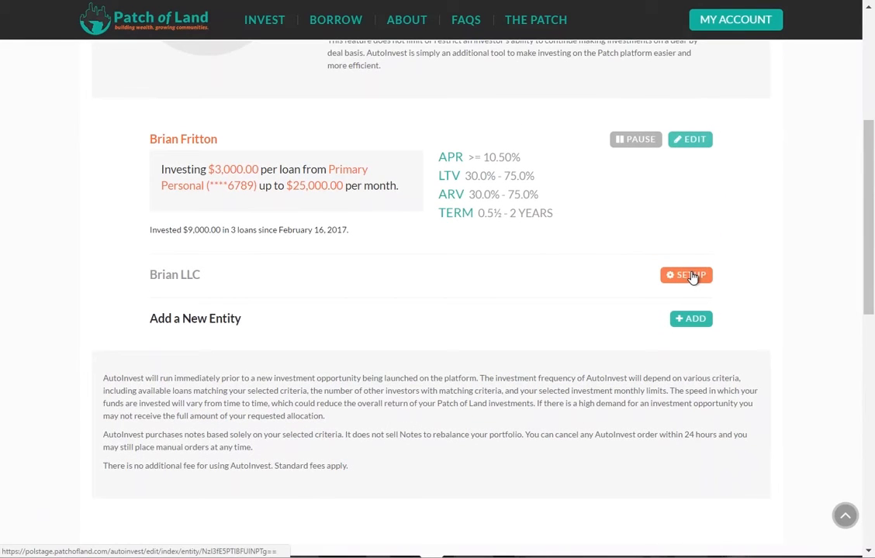
Step: For Brian LLC, save a 'Primary Business' bank account with holder name, account and routing numbers
left_click(691, 276)
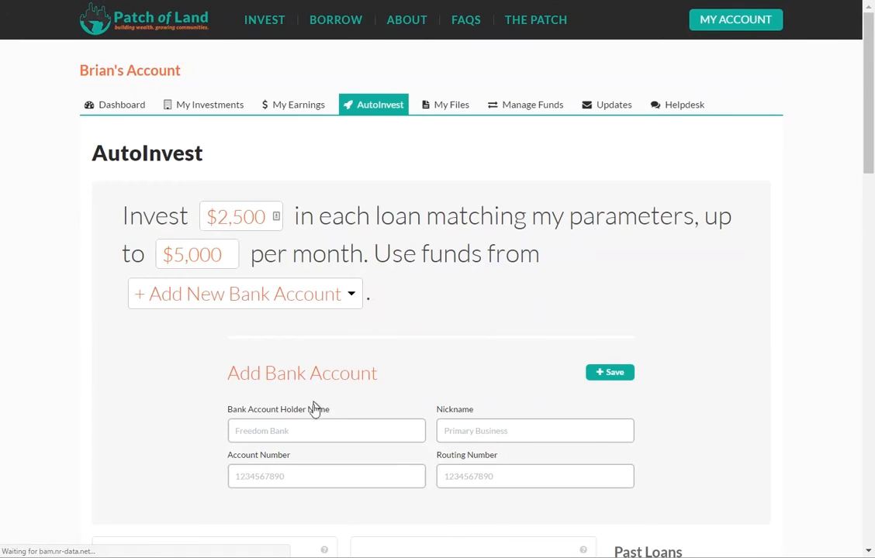
left_click(314, 435)
type("Brian LLC")
left_click(535, 430)
key("Tab")
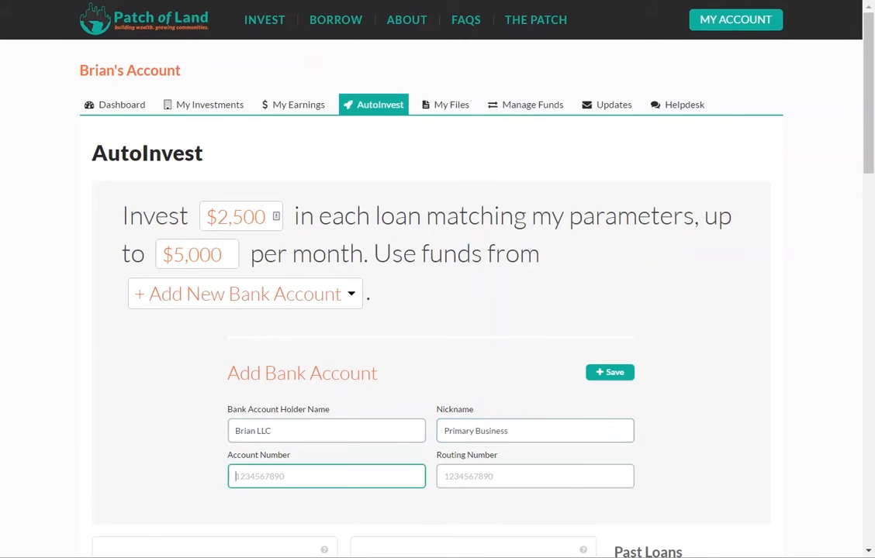
key("Tab")
left_click(615, 373)
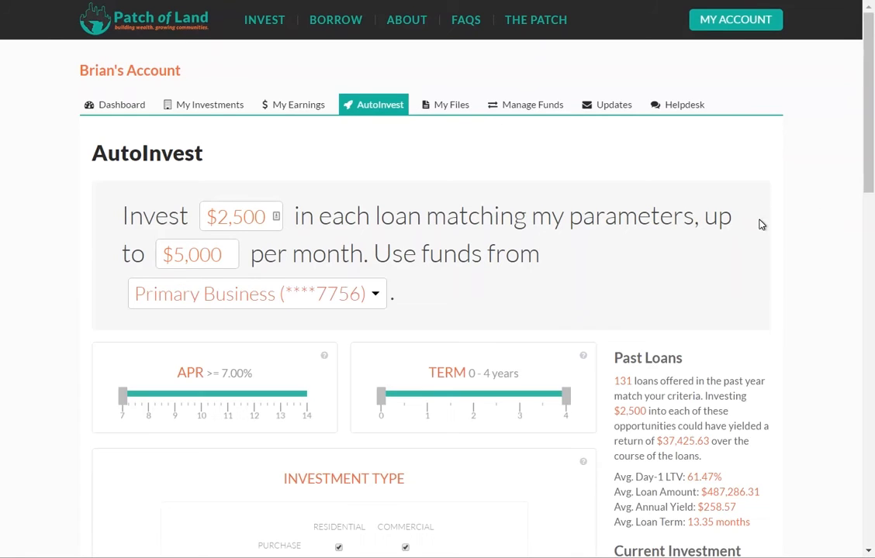
Step: Agree to the terms, enable Brian LLC's AutoInvest using existing funds first, and close the on-hold notice
left_click_drag(869, 155, 869, 319)
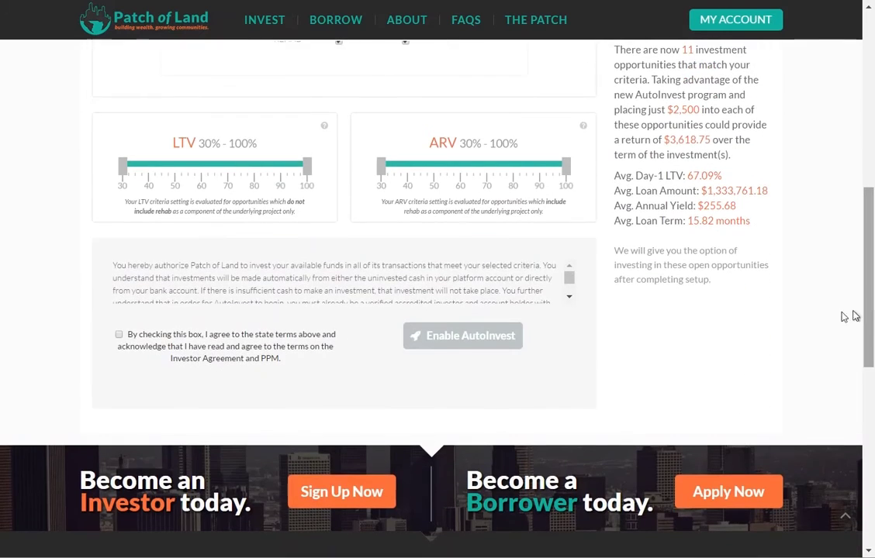
left_click(120, 336)
left_click(457, 349)
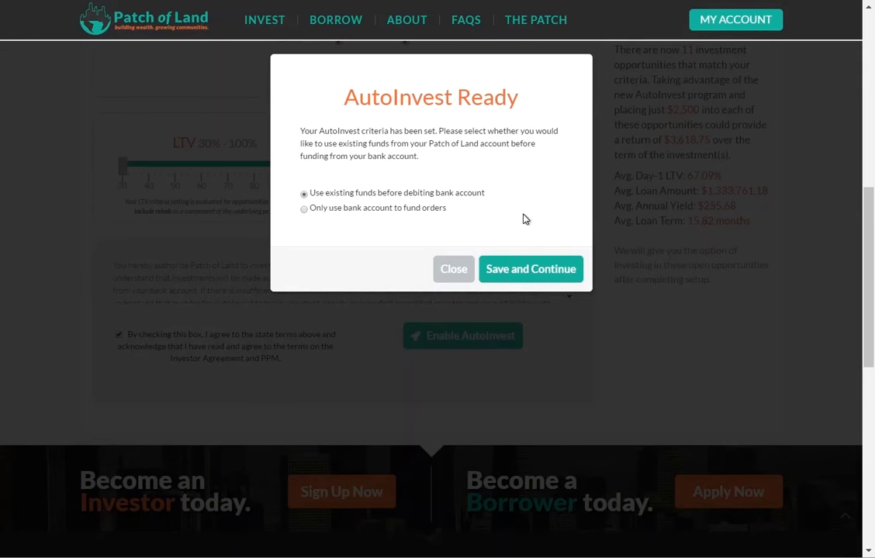
left_click(528, 270)
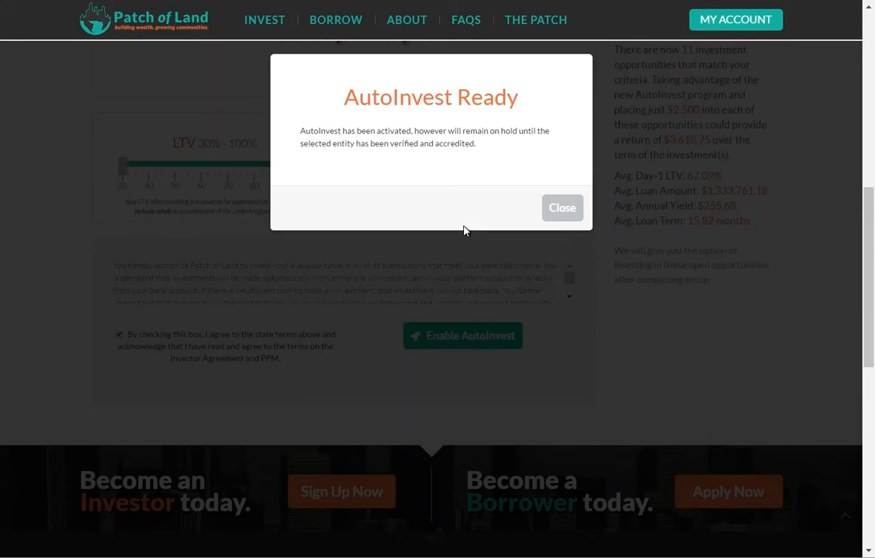
left_click(561, 217)
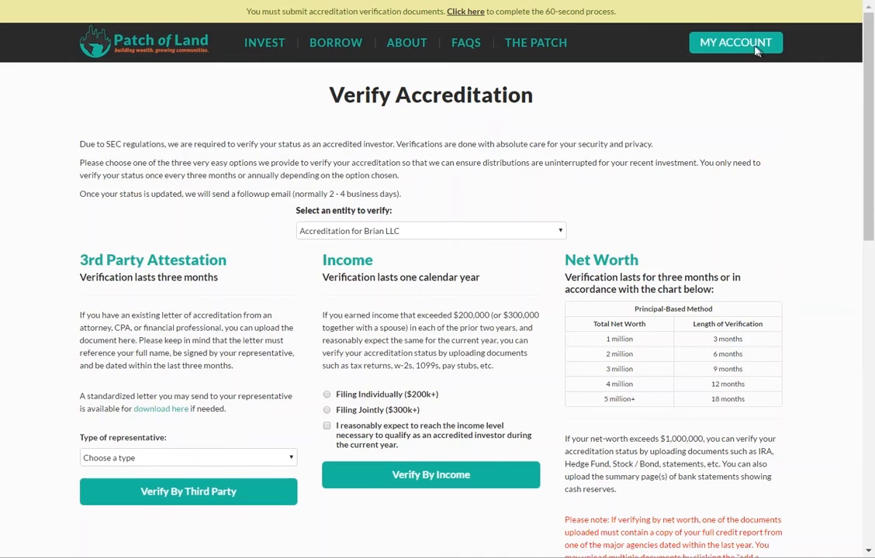
Step: Return through MY ACCOUNT > View Account to AutoInvest and review the on-hold Brian LLC profile
left_click(742, 43)
left_click(714, 73)
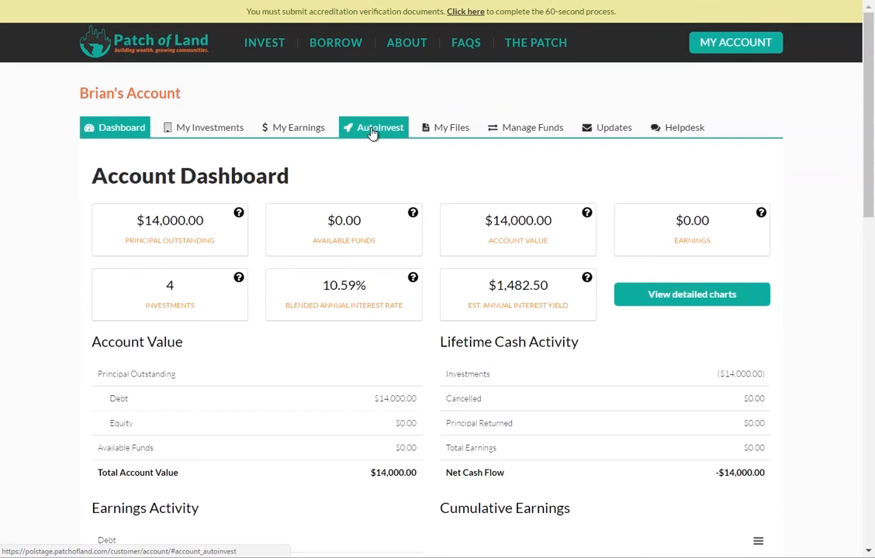
left_click(373, 132)
left_click_drag(865, 135, 869, 238)
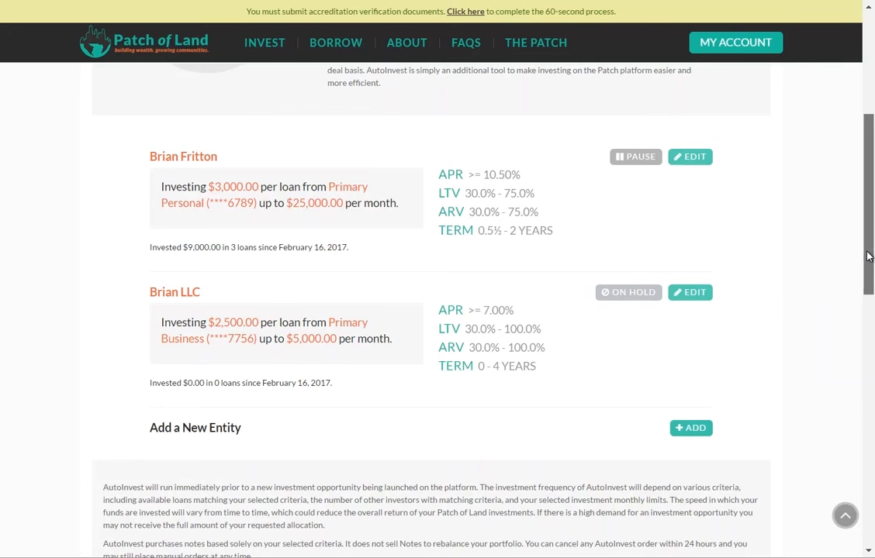
scroll(868, 256, "up", 5)
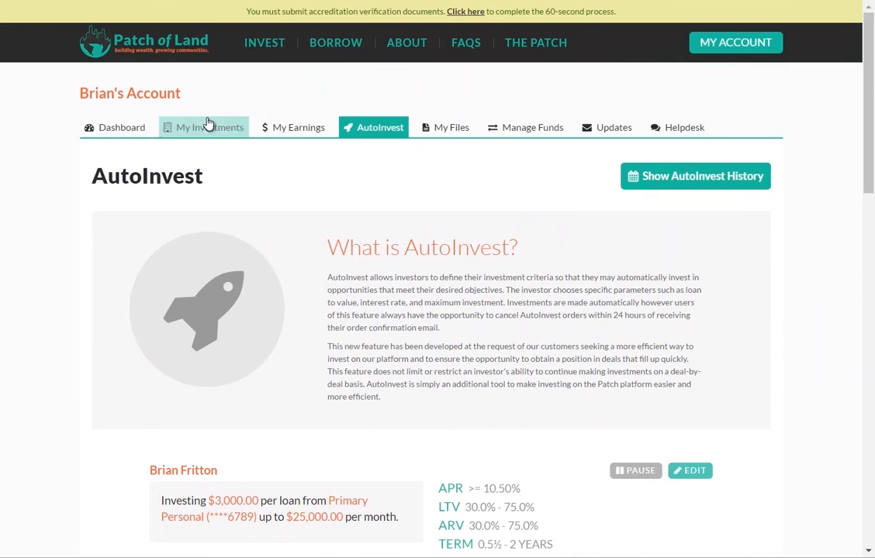
Step: Open the pending $3,000.00 auto-invest order for Stockley - Milton, DE Refi and Rehab from My Investments
left_click(210, 132)
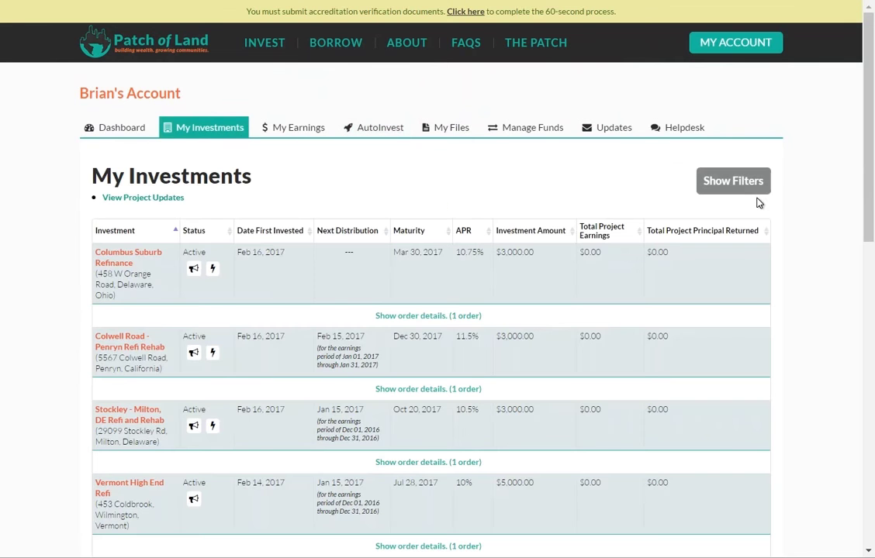
left_click_drag(869, 167, 870, 204)
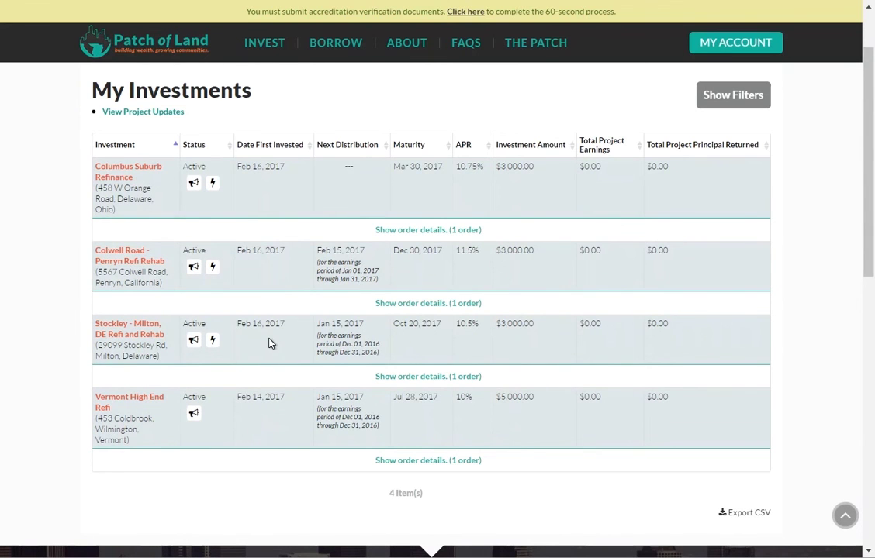
mouse_move(214, 345)
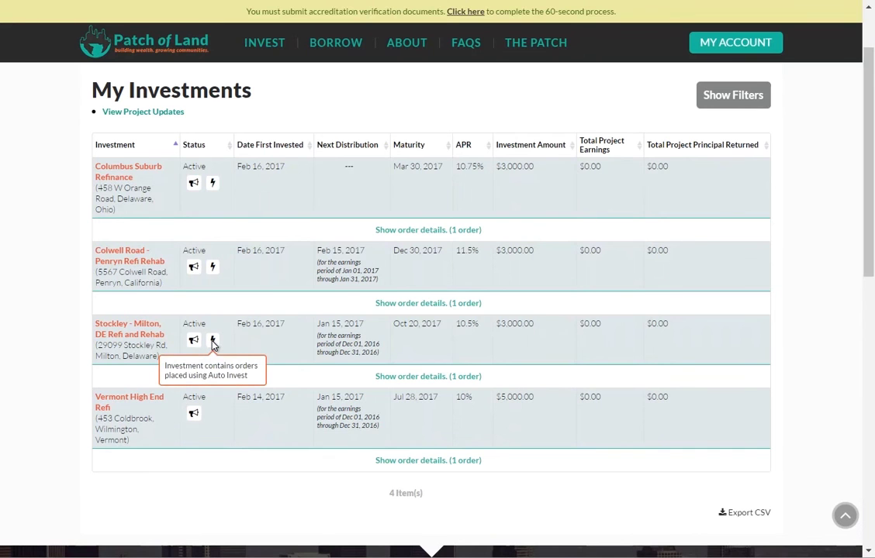
left_click(439, 379)
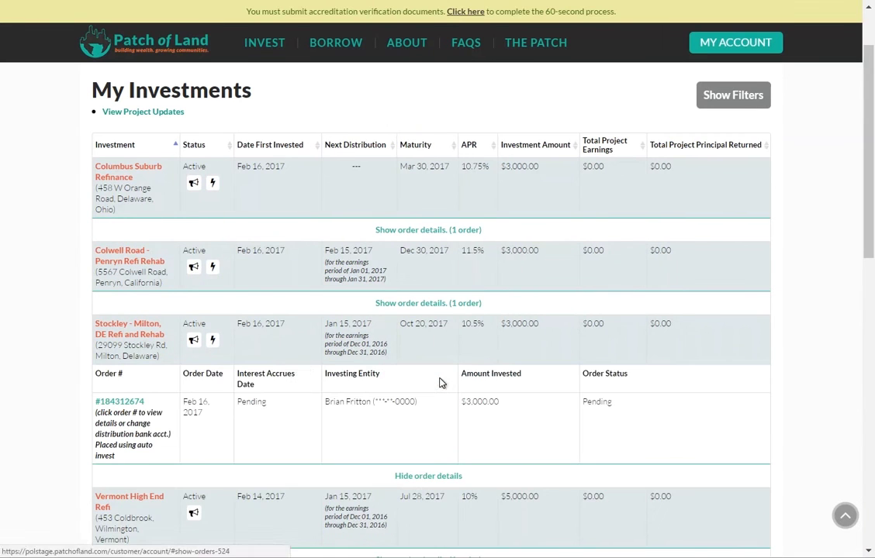
left_click(128, 405)
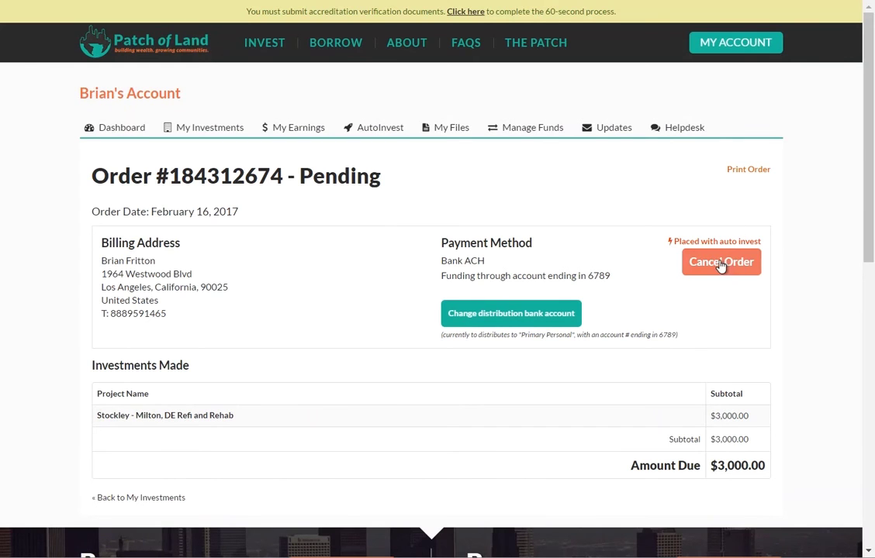
Step: Cancel the Stockley auto-invest order and acknowledge the cancellation notice
left_click(721, 264)
left_click(486, 43)
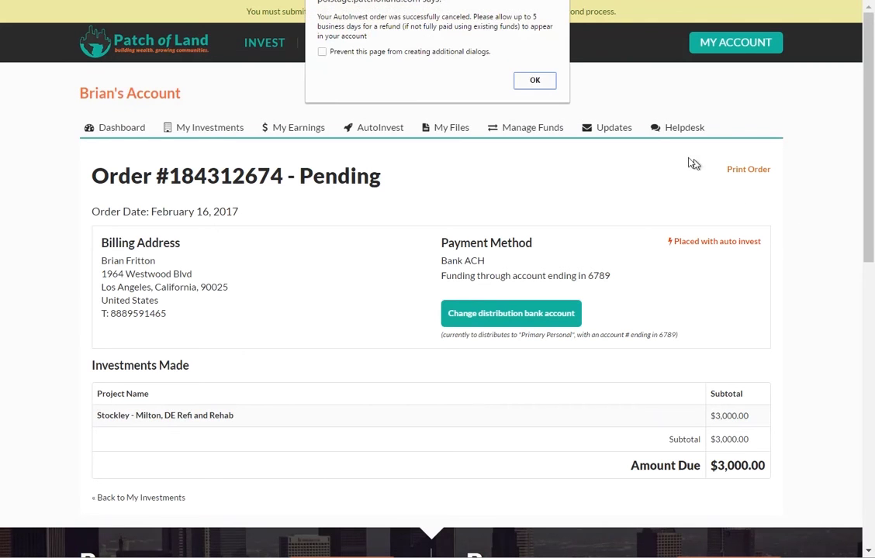
left_click(534, 82)
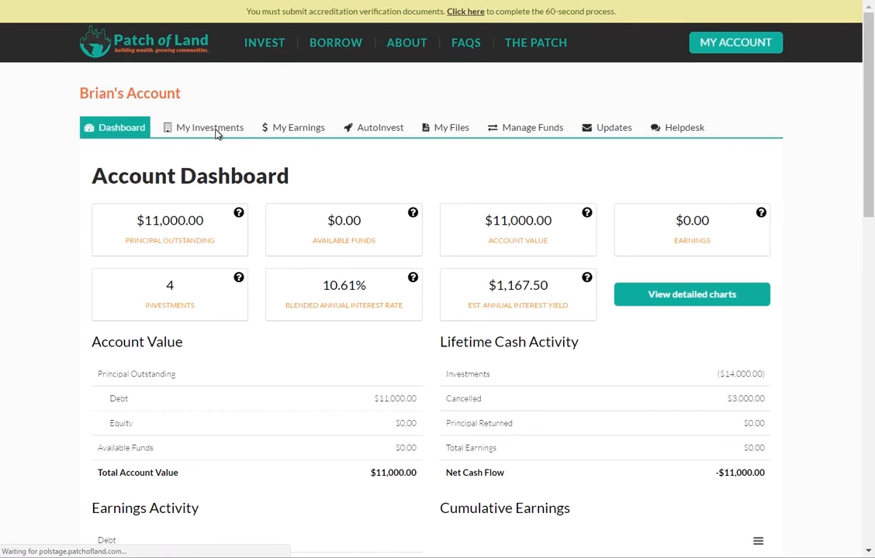
Step: Verify the Stockley order shows Canceled in My Investments, then go back to the AutoInvest page
left_click(217, 132)
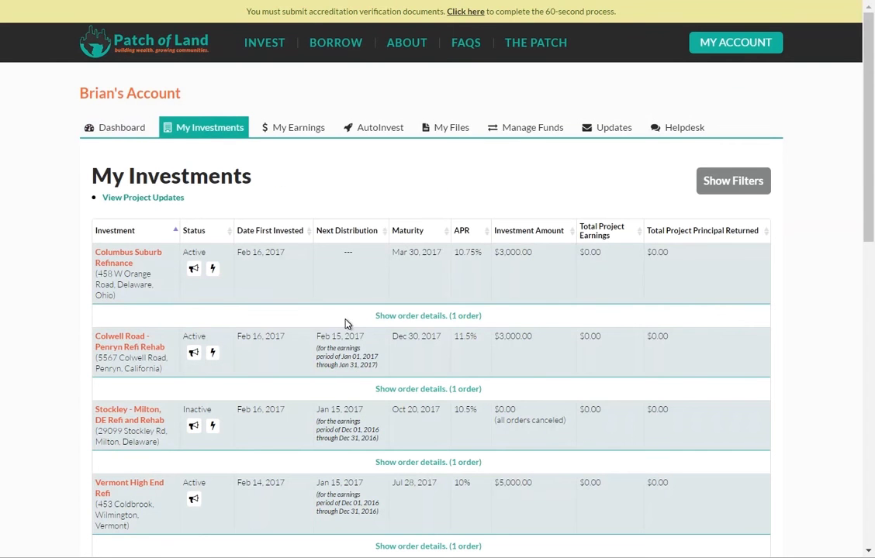
left_click(460, 463)
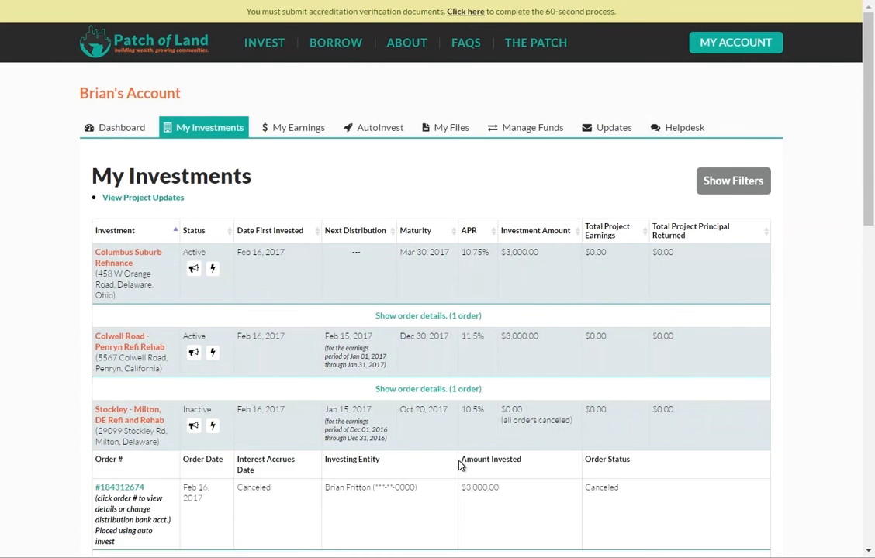
double_click(254, 487)
left_click(281, 493)
left_click(383, 133)
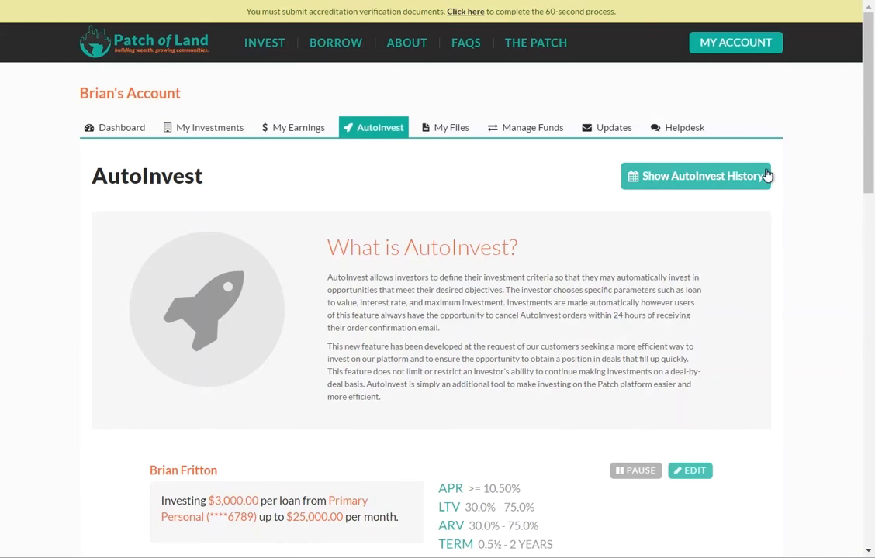
left_click(738, 175)
scroll(824, 304, "down", 3)
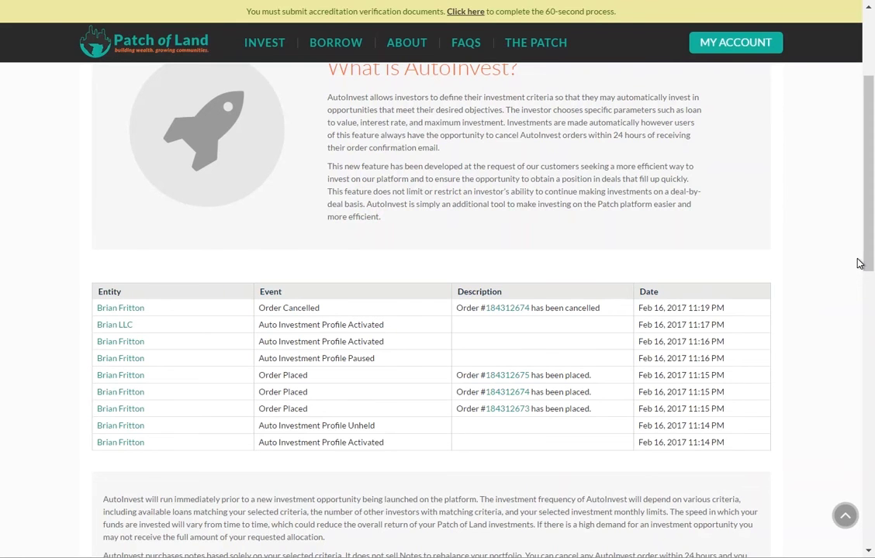
left_click_drag(869, 254, 870, 188)
left_click(701, 175)
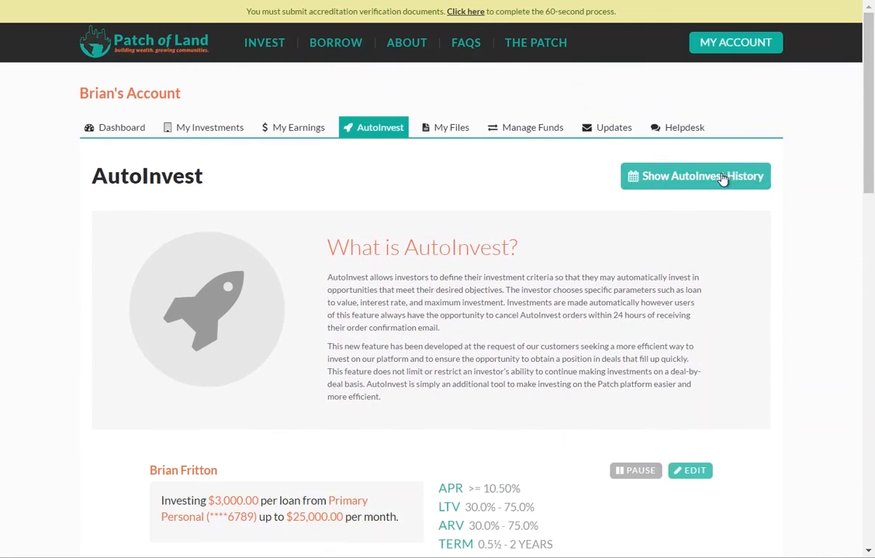